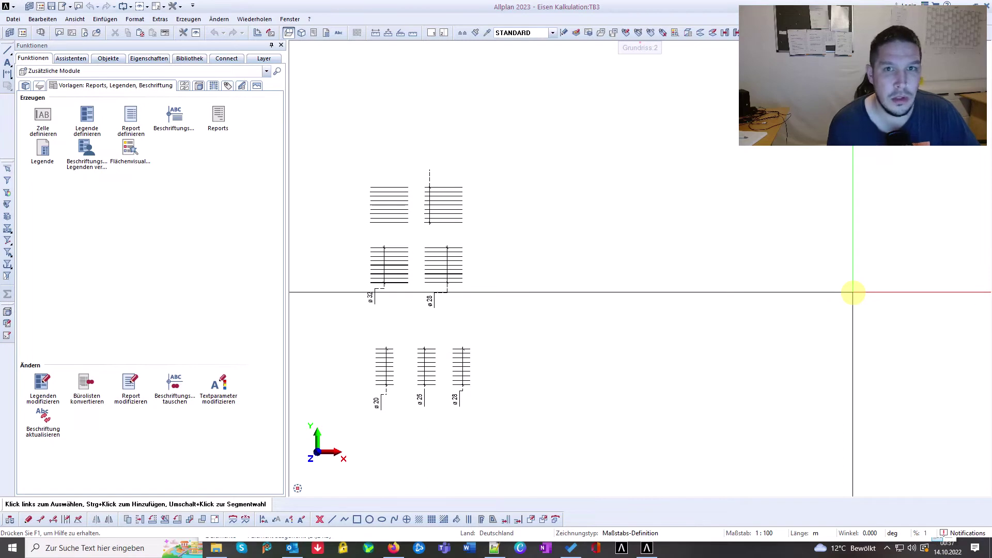
Step: Pick the Standard > Bewehrung > Übersicht Bewehrung.rdlc report template, then open drawing file 1
{"action": "left_click_drag", "start_coordinate": [815, 95], "coordinate": [780, 146]}
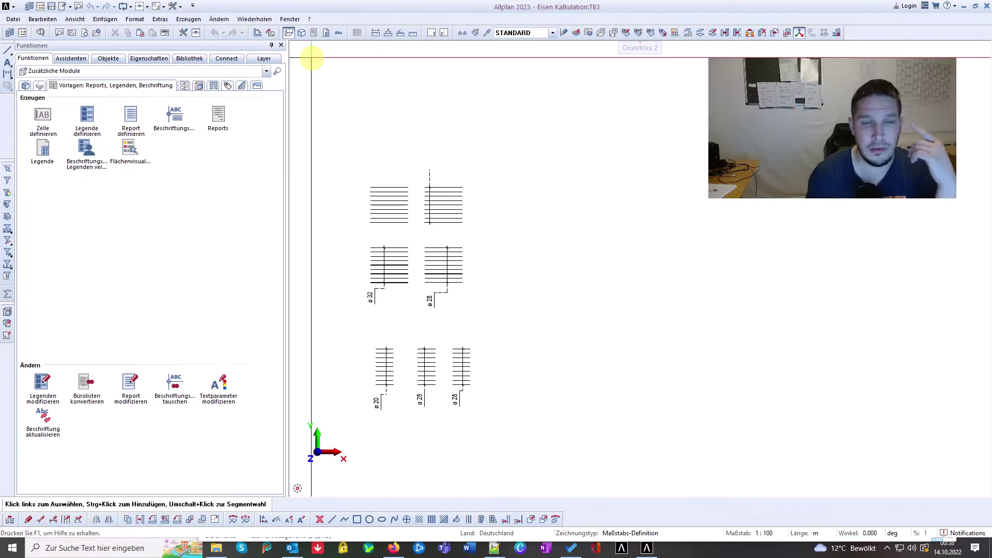
{"action": "left_click", "coordinate": [313, 33]}
{"action": "left_click", "coordinate": [266, 88]}
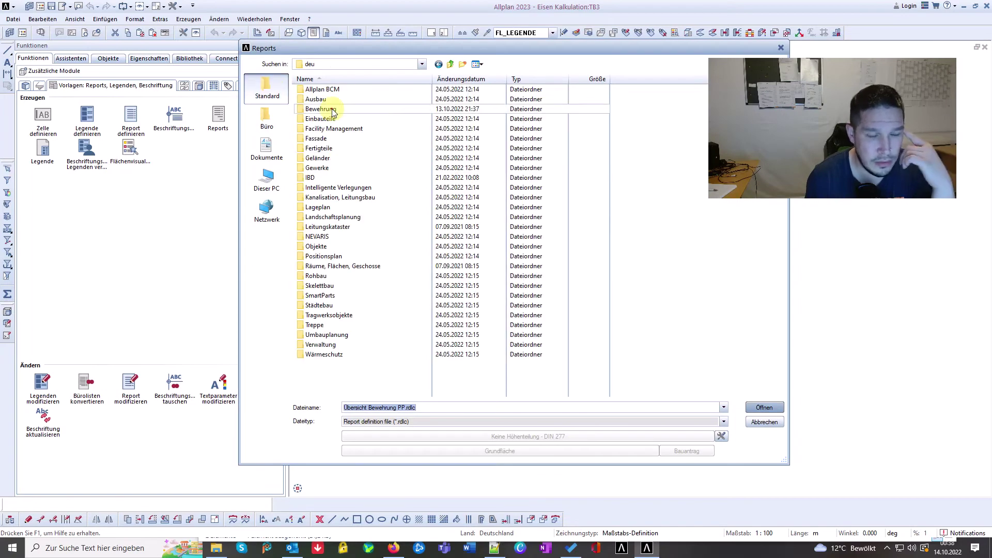
{"action": "double_click", "coordinate": [321, 109]}
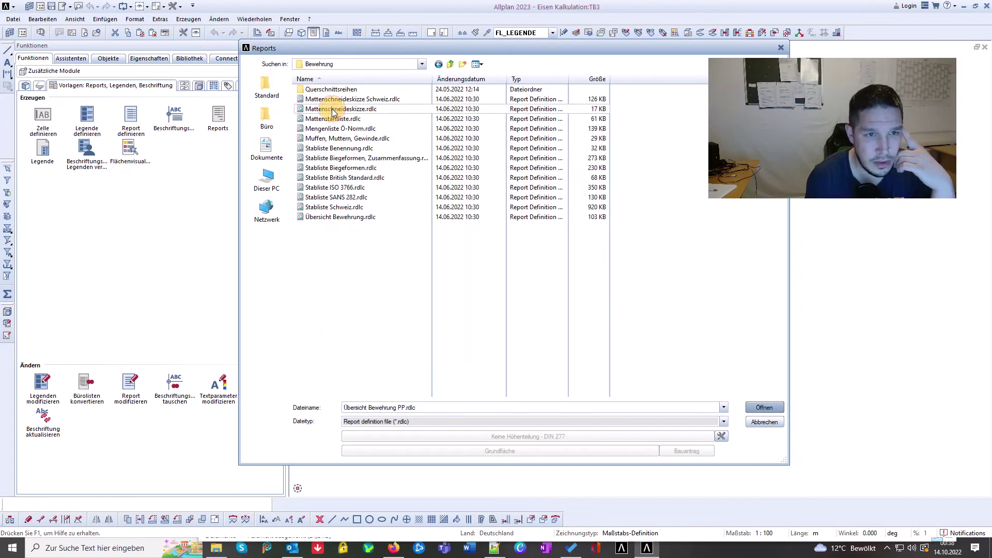
{"action": "double_click", "coordinate": [353, 217]}
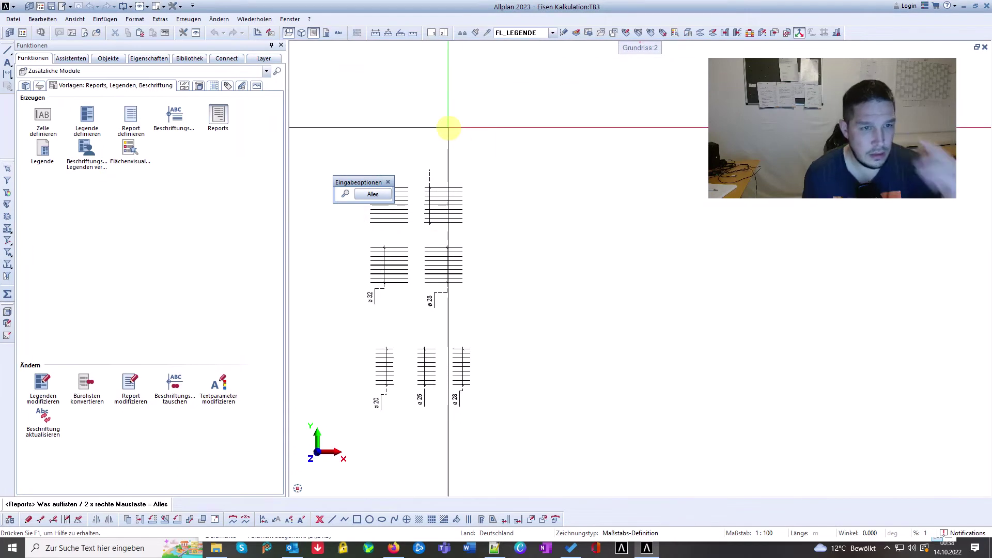
{"action": "right_click", "coordinate": [491, 136]}
{"action": "right_click", "coordinate": [491, 135]}
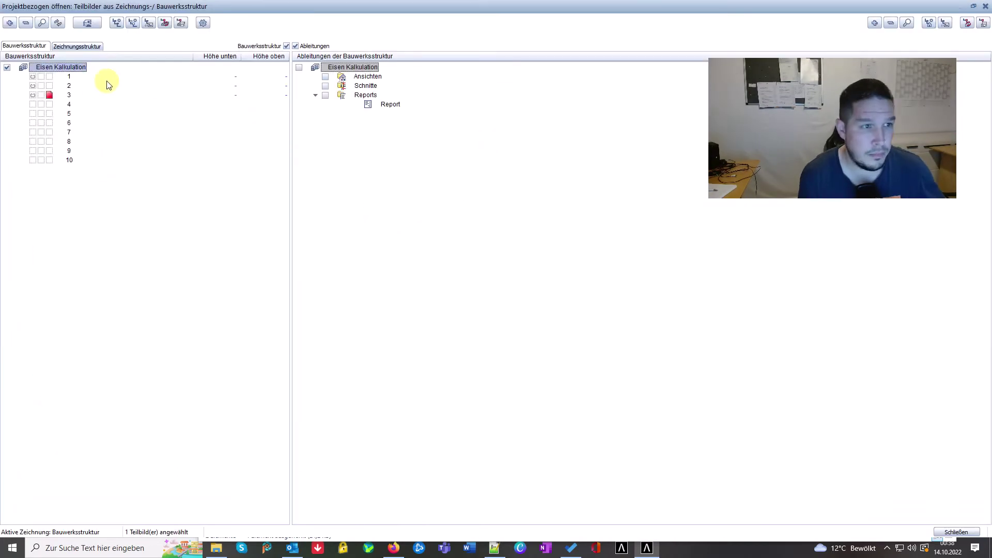
{"action": "double_click", "coordinate": [63, 76]}
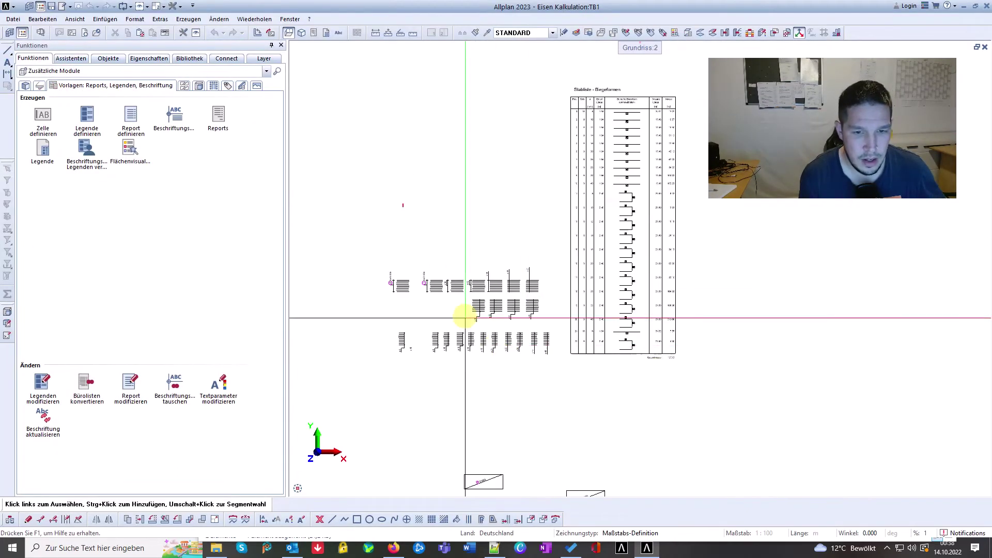
Step: Delete the Stabliste bending schedule table from drawing TB1
{"action": "scroll", "coordinate": [516, 212], "scroll_direction": "down", "scroll_amount": 2}
{"action": "left_click", "coordinate": [563, 251]}
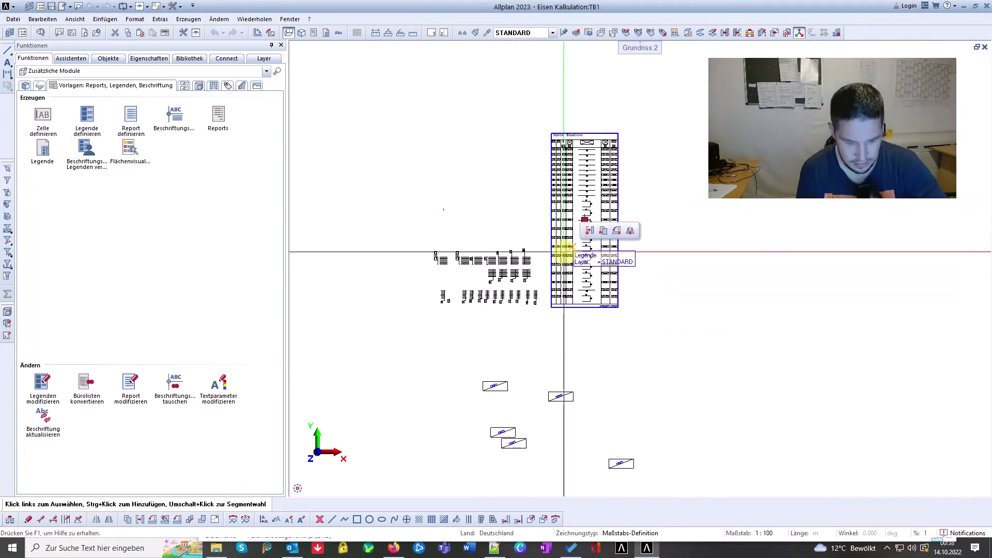
{"action": "key", "text": "Delete"}
Step: Inspect the ø6 to ø40 reinforcement bar rows, then return to the report templates
{"action": "scroll", "coordinate": [454, 295], "scroll_direction": "up", "scroll_amount": 2}
{"action": "scroll", "coordinate": [443, 149], "scroll_direction": "up", "scroll_amount": 1}
{"action": "scroll", "coordinate": [465, 126], "scroll_direction": "up", "scroll_amount": 1}
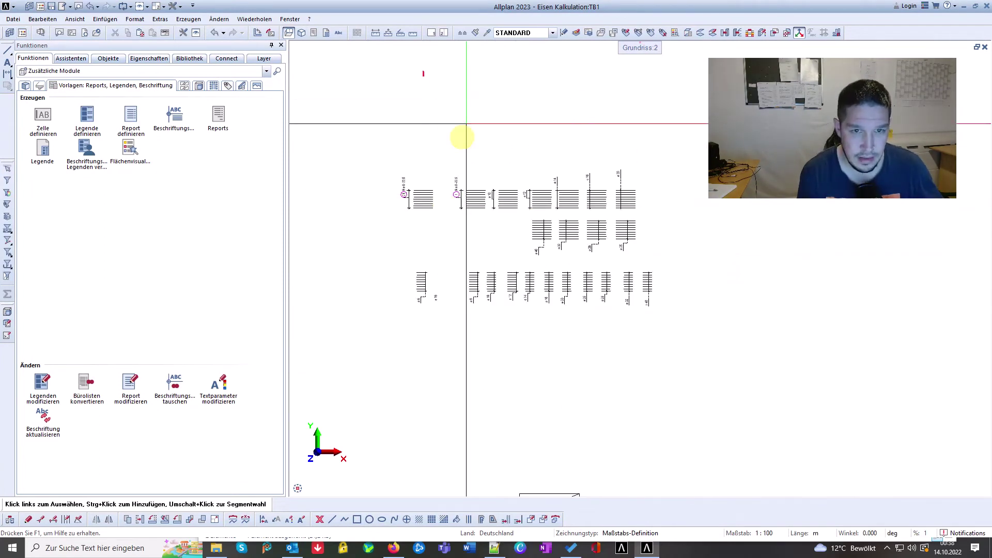
{"action": "scroll", "coordinate": [433, 209], "scroll_direction": "up", "scroll_amount": 2}
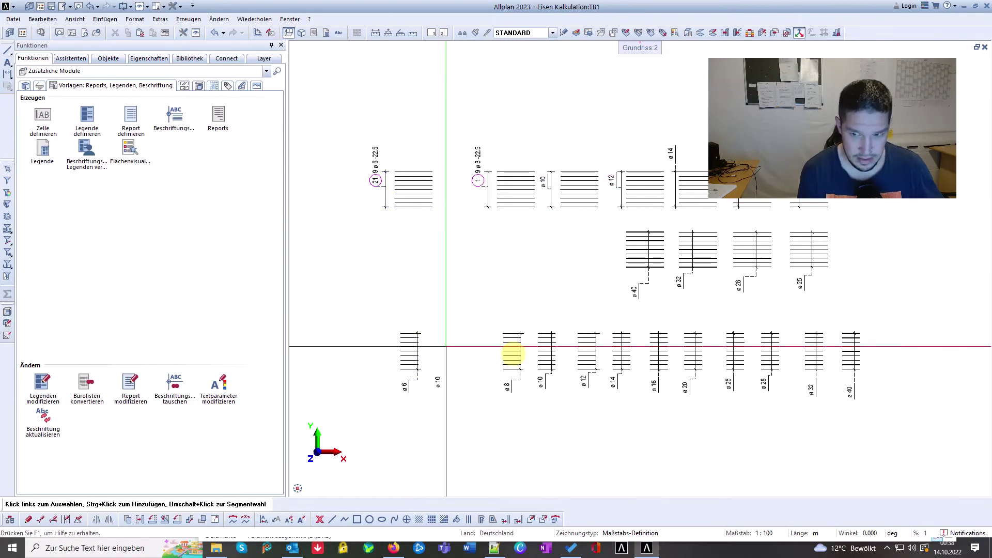
{"action": "scroll", "coordinate": [540, 221], "scroll_direction": "down", "scroll_amount": 3}
{"action": "scroll", "coordinate": [568, 393], "scroll_direction": "up", "scroll_amount": 2}
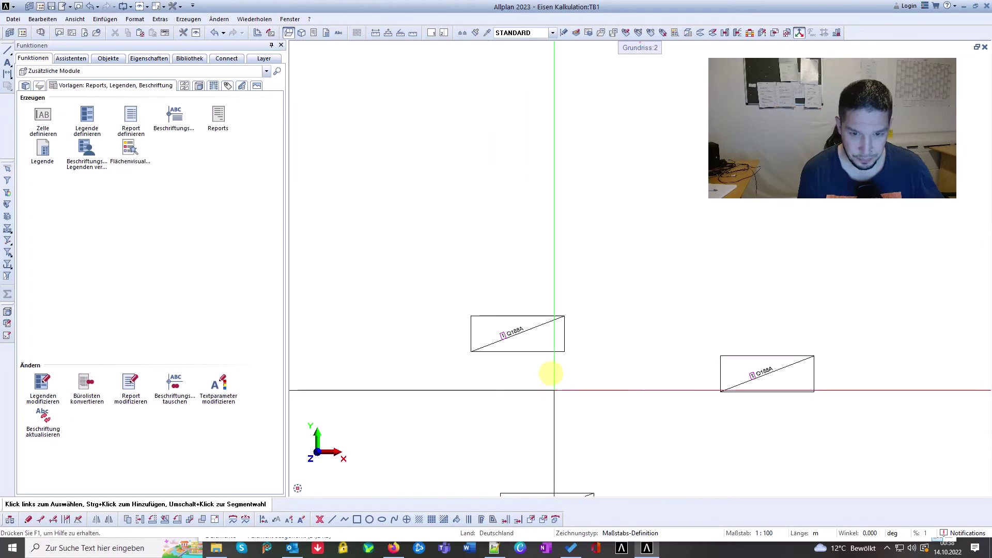
{"action": "scroll", "coordinate": [526, 279], "scroll_direction": "down", "scroll_amount": 2}
{"action": "scroll", "coordinate": [594, 292], "scroll_direction": "up", "scroll_amount": 2}
{"action": "scroll", "coordinate": [537, 320], "scroll_direction": "down", "scroll_amount": 3}
{"action": "scroll", "coordinate": [485, 266], "scroll_direction": "up", "scroll_amount": 2}
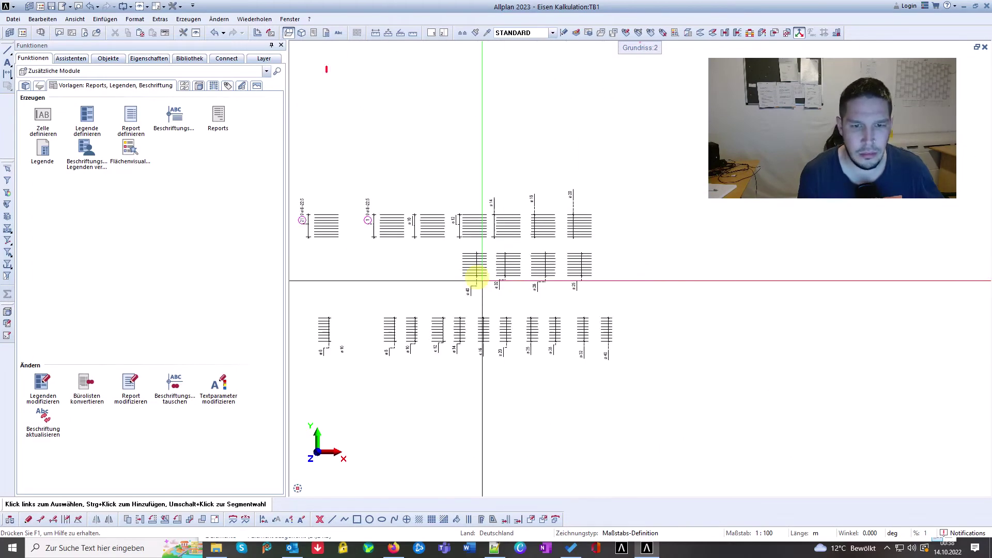
{"action": "left_click", "coordinate": [312, 33]}
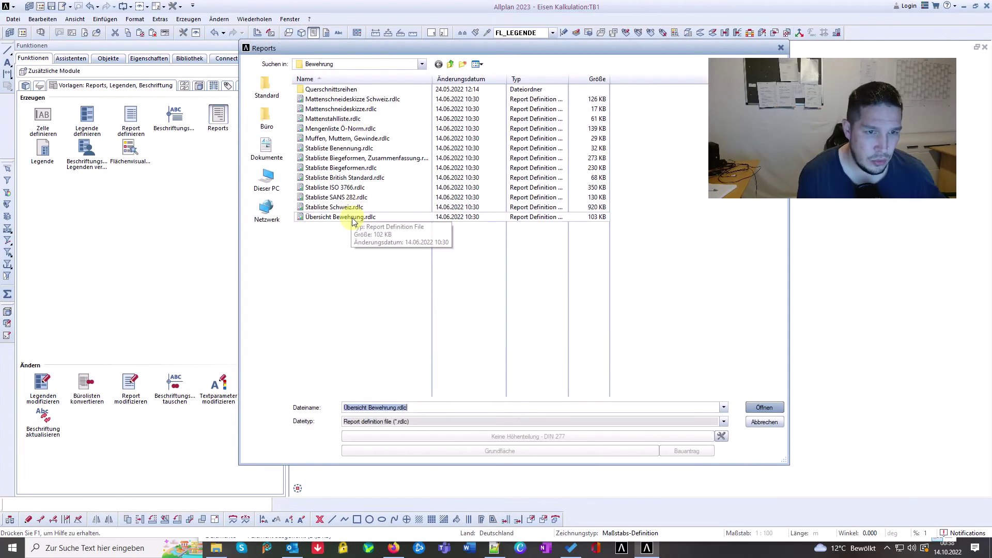
Step: Run Übersicht Bewehrung, check 1681,2 kg total (1269,9 kg bars, 411,3 kg mats), and close it
{"action": "double_click", "coordinate": [352, 217]}
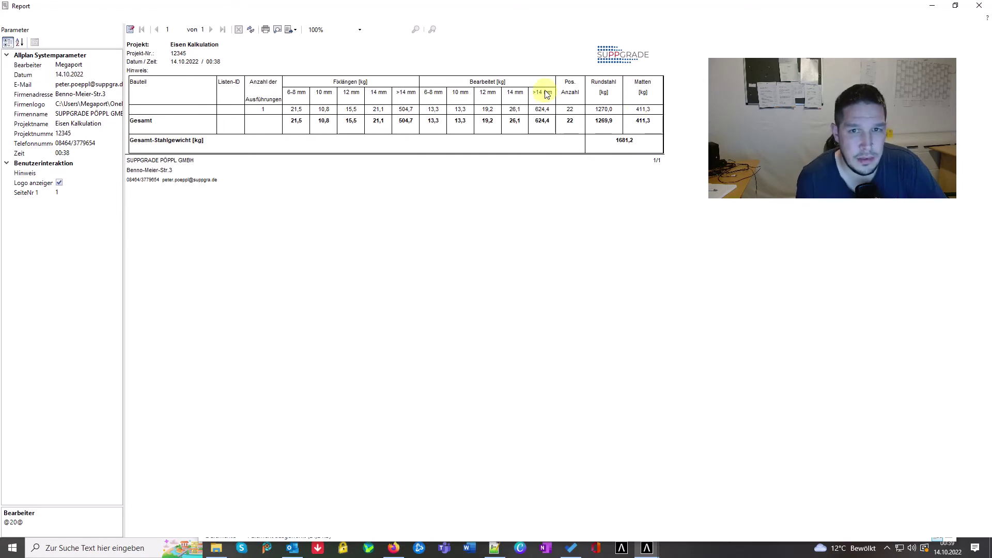
{"action": "left_click", "coordinate": [979, 6]}
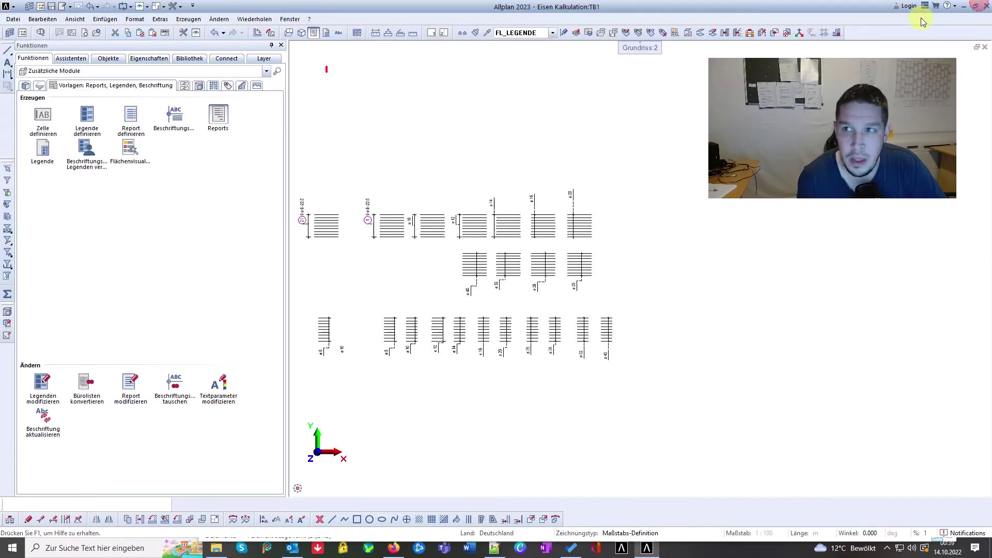
Step: Rename the Eisen Kalkulation project to 'Projekt 2' in the project list
{"action": "left_click", "coordinate": [317, 33]}
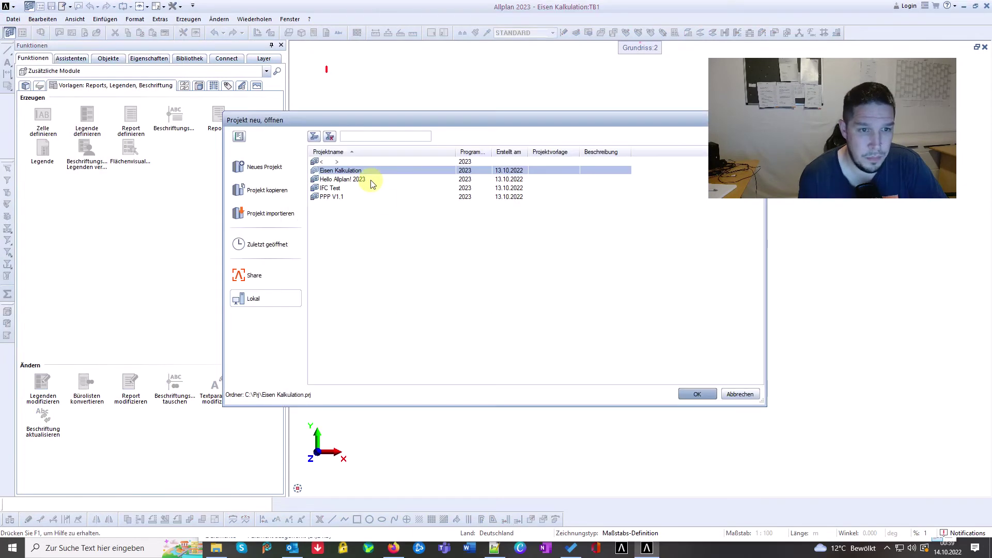
{"action": "right_click", "coordinate": [371, 177]}
{"action": "left_click", "coordinate": [349, 231]}
{"action": "left_click", "coordinate": [360, 172]}
{"action": "type", "text": "Projekt 2"}
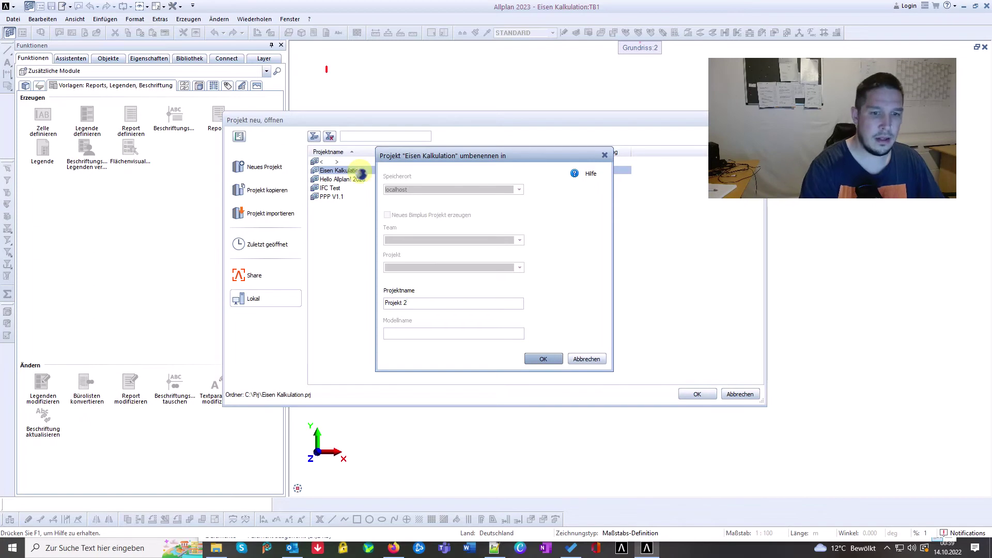
{"action": "key", "text": "Return"}
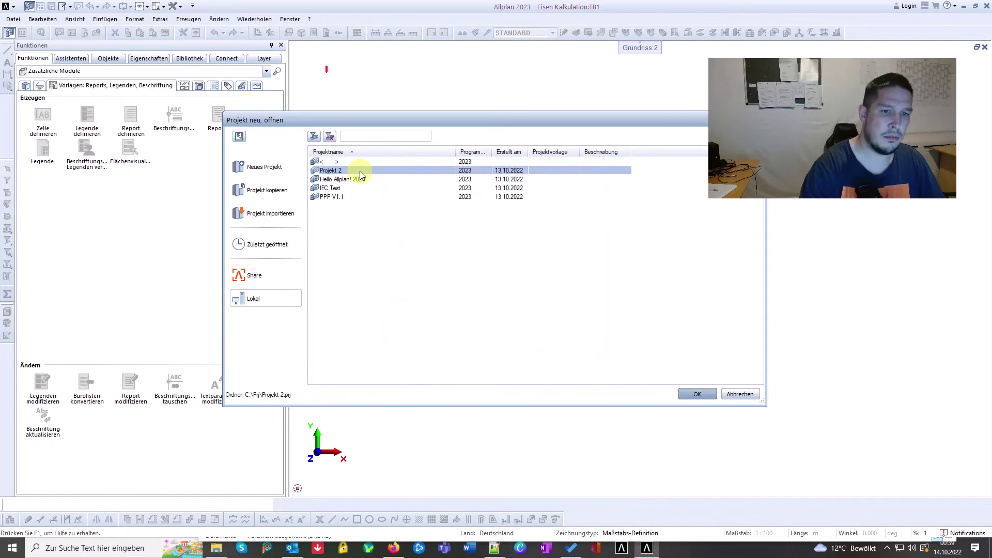
Step: Remove the space to make the name 'Projekt2' and open its Eigenschaften
{"action": "left_click", "coordinate": [360, 171]}
{"action": "key", "text": "Delete"}
{"action": "left_click", "coordinate": [541, 359]}
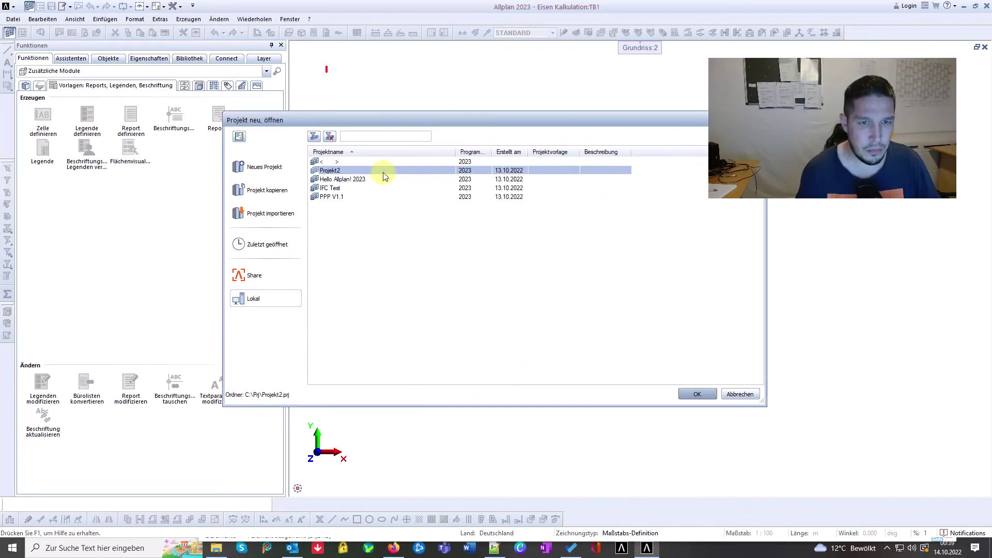
{"action": "right_click", "coordinate": [384, 176]}
{"action": "left_click", "coordinate": [442, 294]}
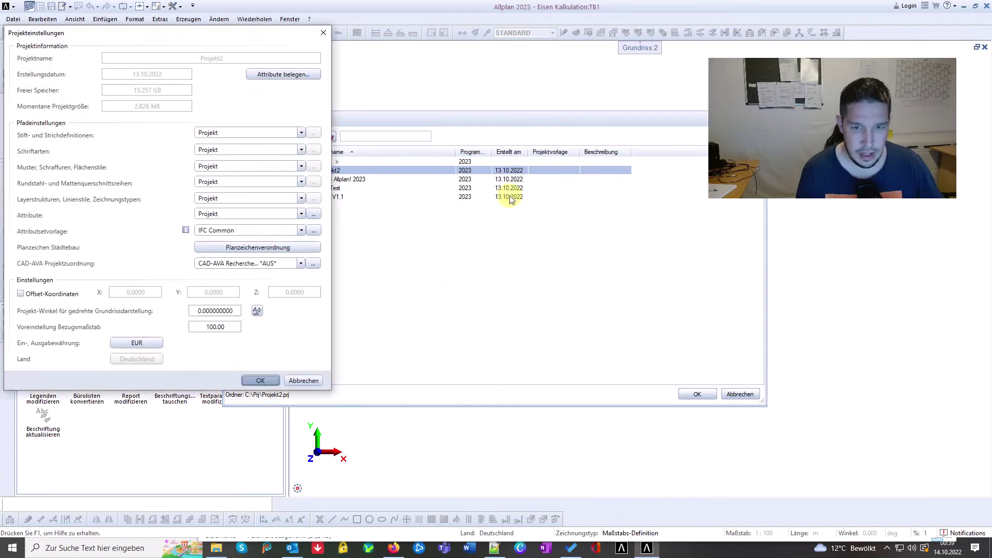
Step: Set the Projektnummer attribute of Projekt2 to 22-002
{"action": "left_click", "coordinate": [282, 74]}
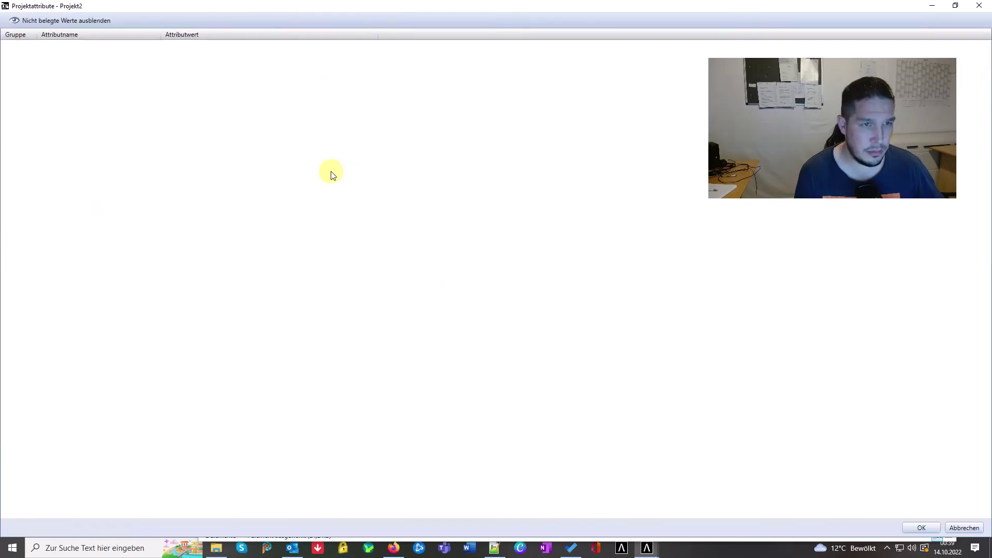
{"action": "left_click", "coordinate": [205, 185]}
{"action": "type", "text": "22-002"}
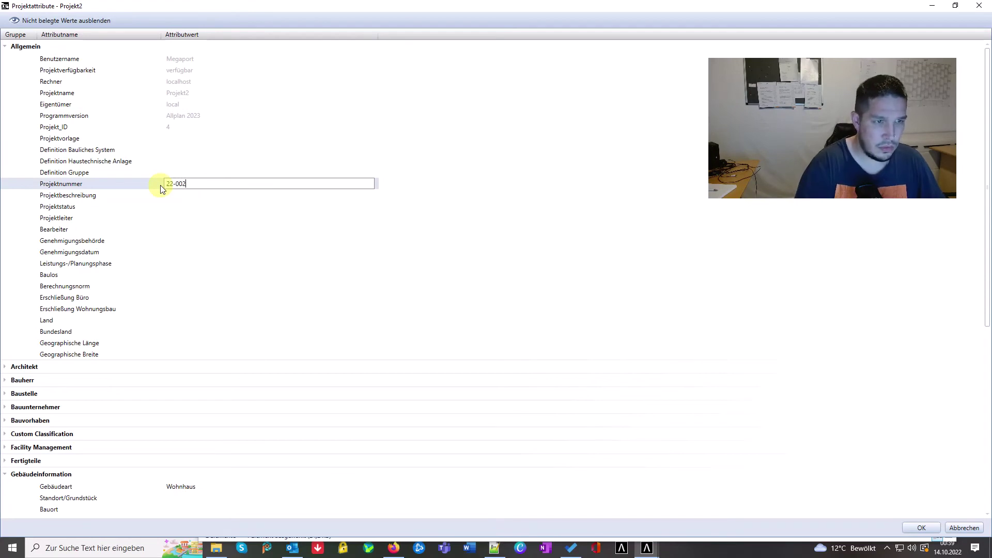
{"action": "key", "text": "Return"}
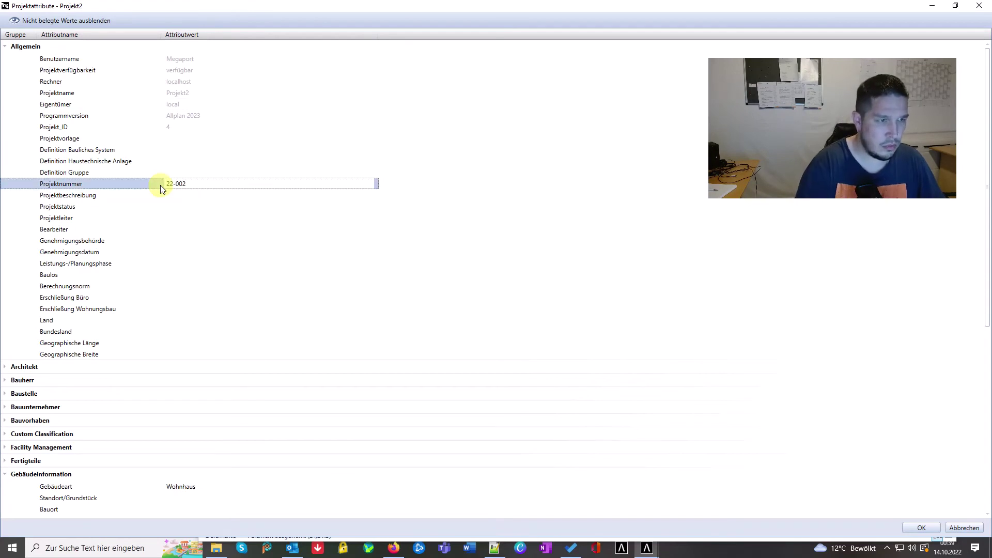
{"action": "left_click", "coordinate": [166, 297]}
{"action": "scroll", "coordinate": [166, 297], "scroll_direction": "down", "scroll_amount": 4}
{"action": "left_click", "coordinate": [209, 398]}
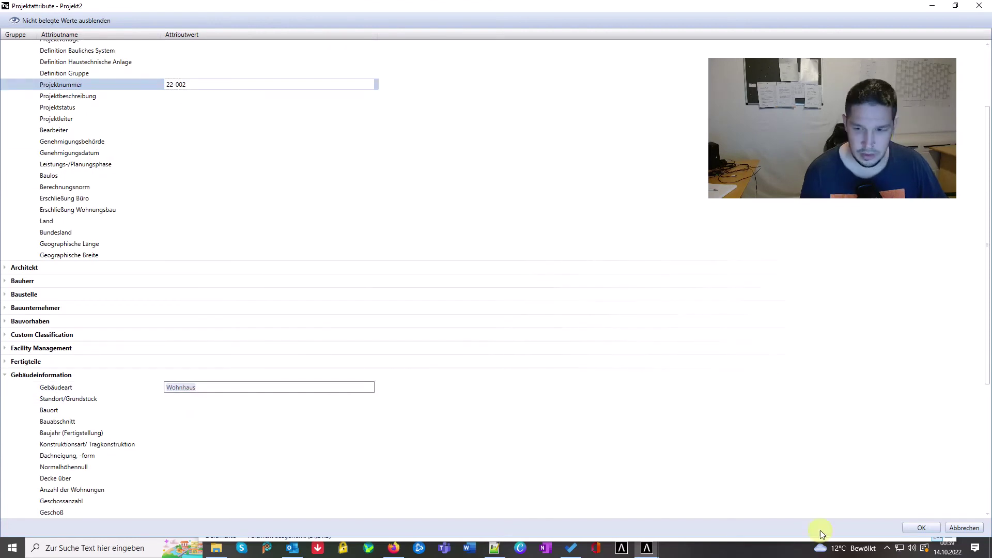
Step: Accept the attributes and project settings, and open Projekt2
{"action": "left_click", "coordinate": [937, 530]}
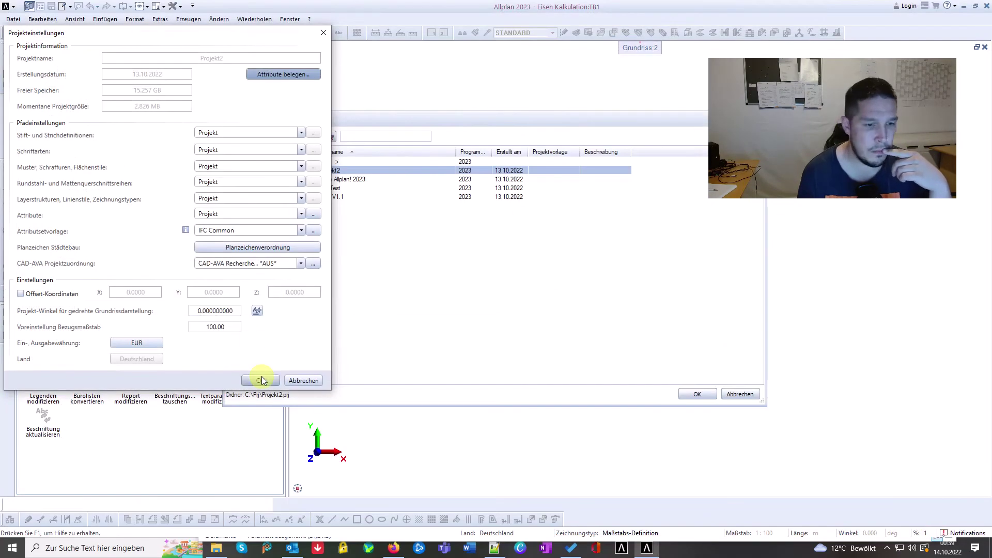
{"action": "left_click", "coordinate": [260, 380]}
{"action": "left_click", "coordinate": [711, 398]}
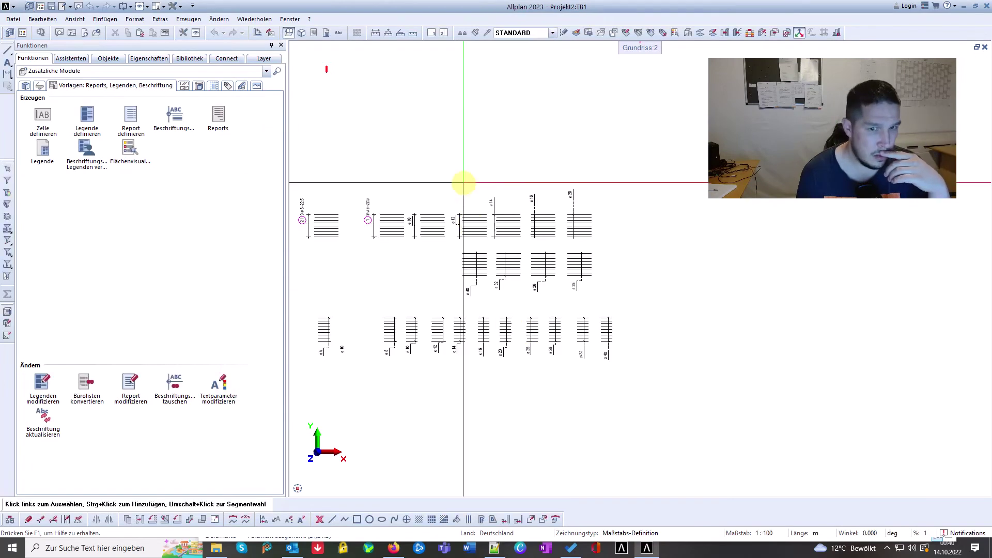
Step: Assign the Übersicht Bewehrung PP.rdlc template to Projekt2's Report entry
{"action": "left_click", "coordinate": [22, 33]}
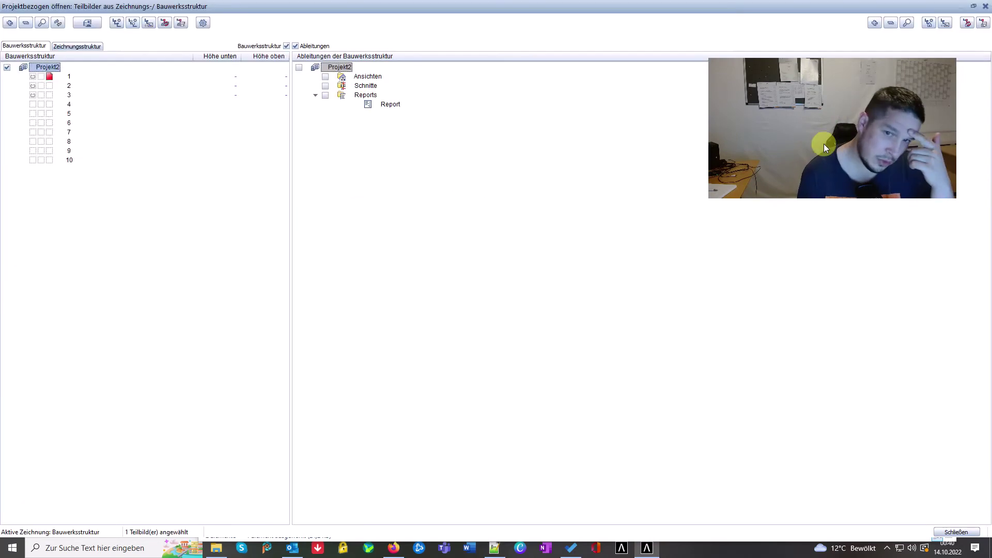
{"action": "left_click", "coordinate": [389, 105]}
{"action": "right_click", "coordinate": [388, 106]}
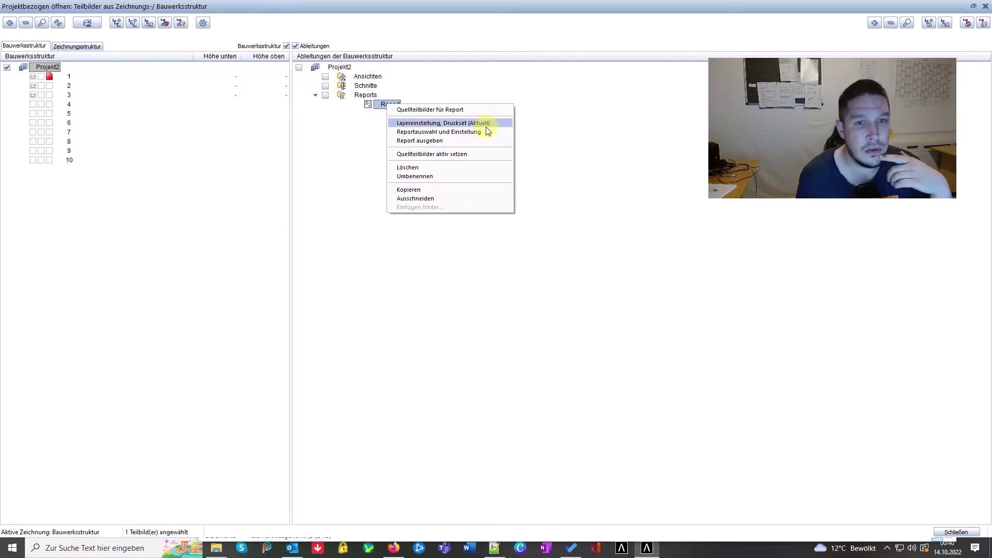
{"action": "left_click", "coordinate": [464, 133]}
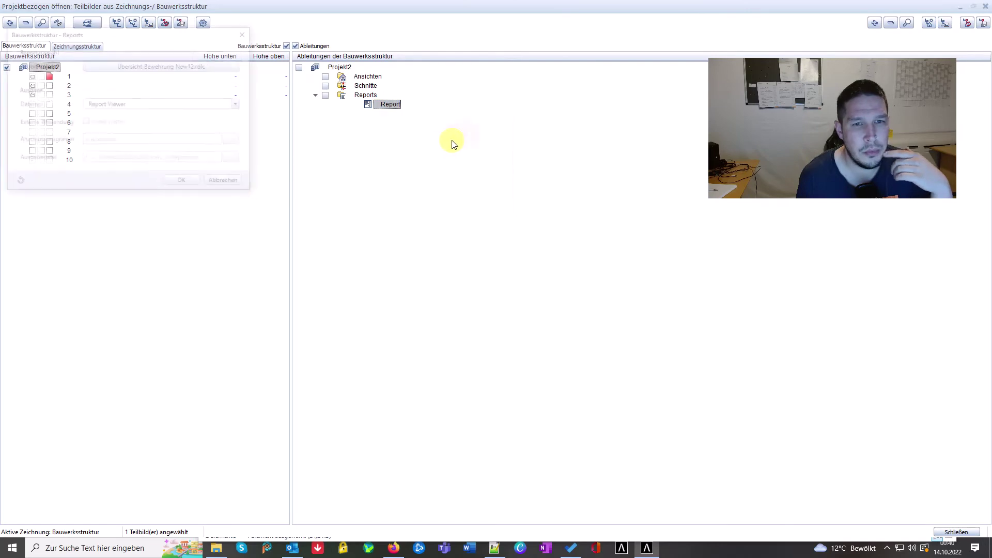
{"action": "left_click", "coordinate": [222, 65]}
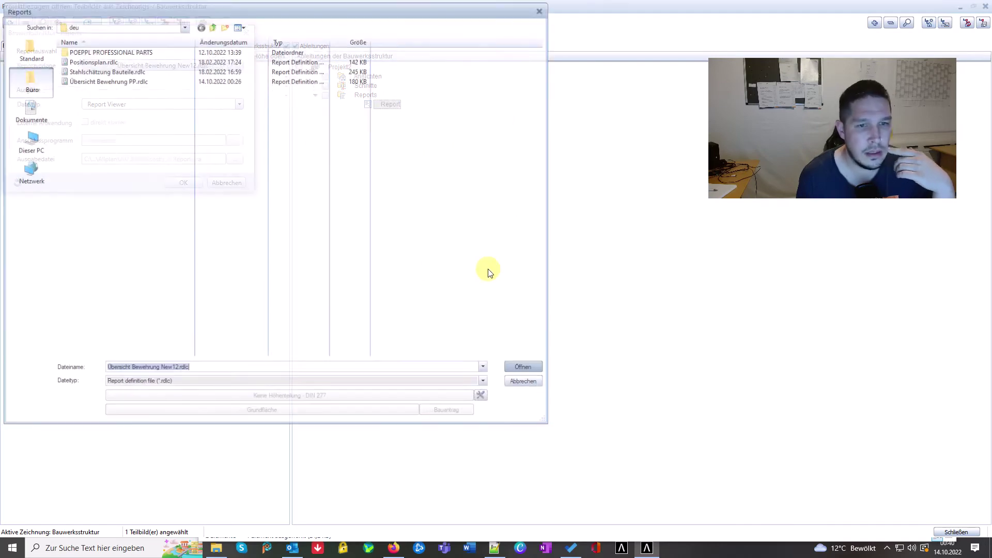
{"action": "double_click", "coordinate": [95, 81]}
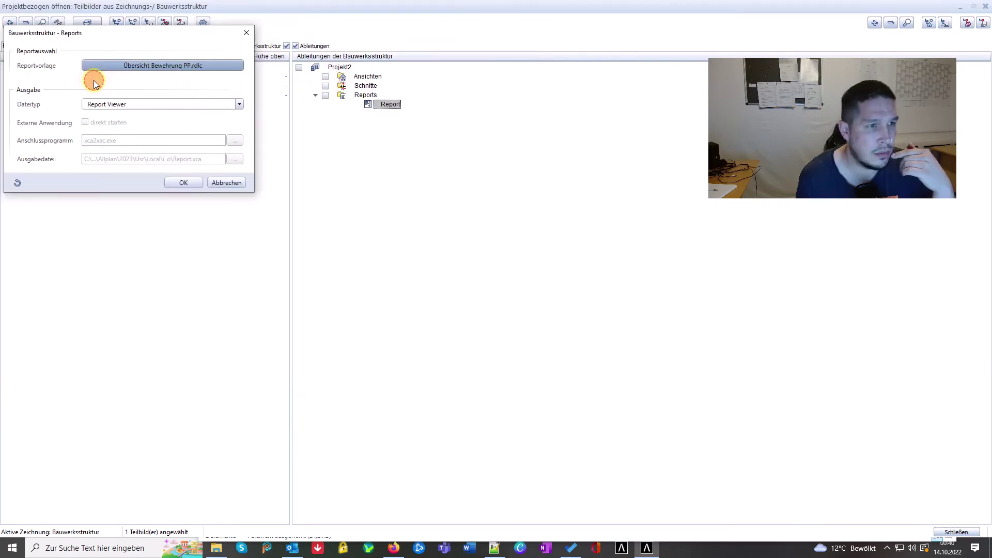
{"action": "left_click", "coordinate": [184, 185]}
{"action": "left_click", "coordinate": [363, 105]}
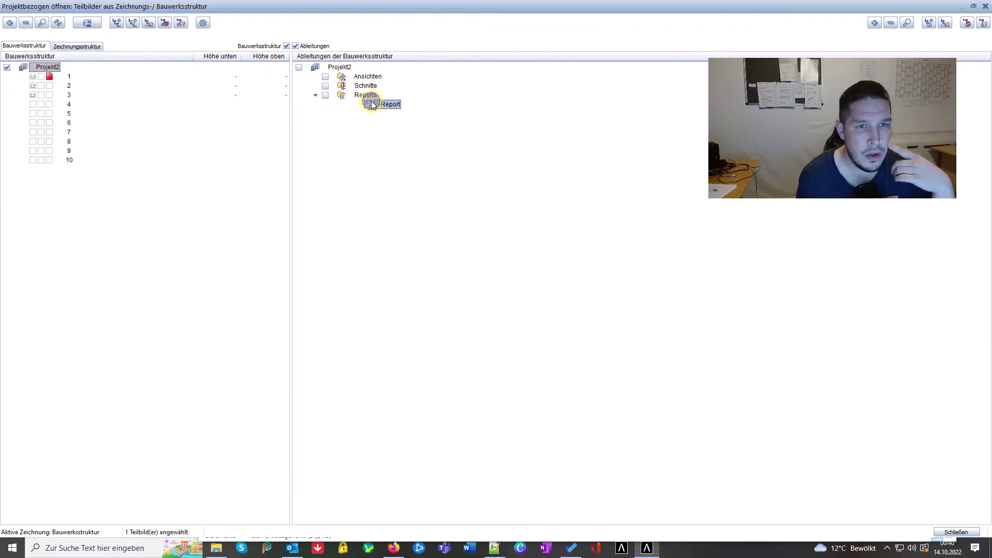
{"action": "right_click", "coordinate": [380, 106]}
Step: Output Projekt2's rebar overview report, review its table, and show the export formats
{"action": "left_click", "coordinate": [438, 139]}
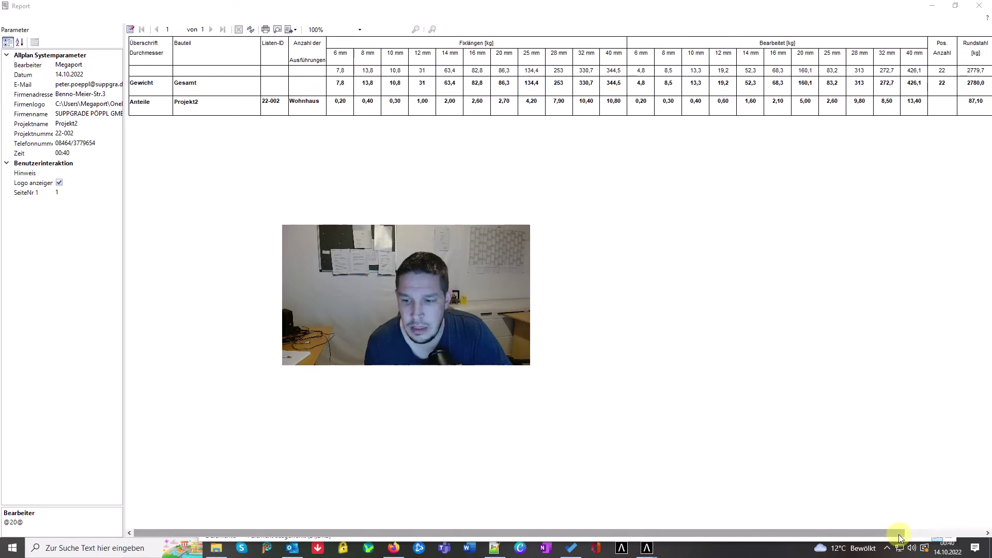
{"action": "left_click_drag", "start_coordinate": [899, 532], "coordinate": [959, 532]}
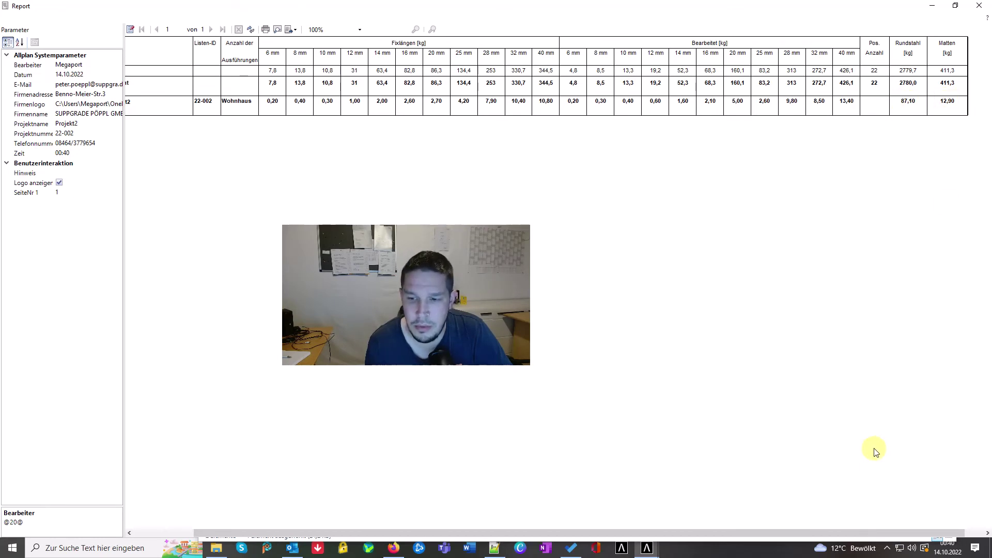
{"action": "left_click_drag", "start_coordinate": [884, 533], "coordinate": [722, 535]}
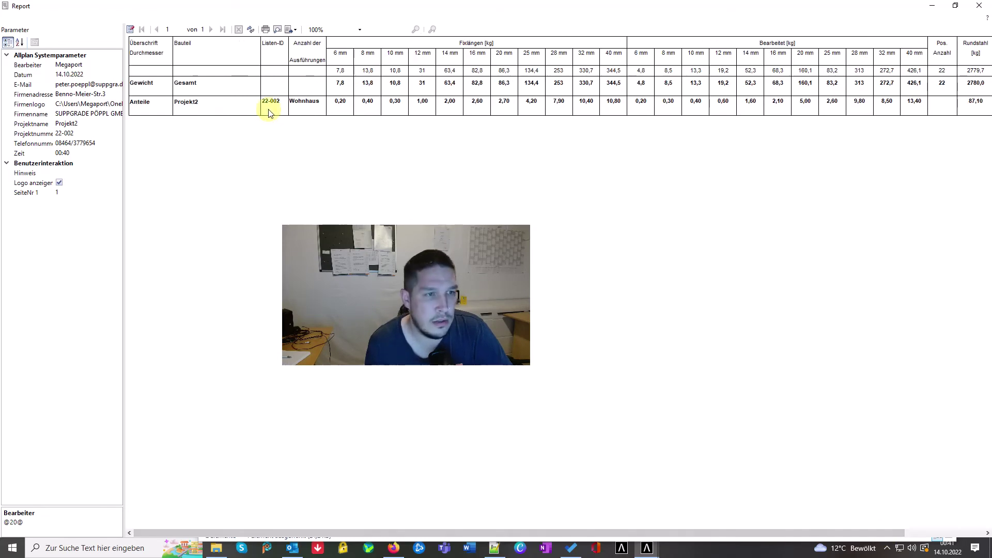
{"action": "left_click", "coordinate": [293, 30]}
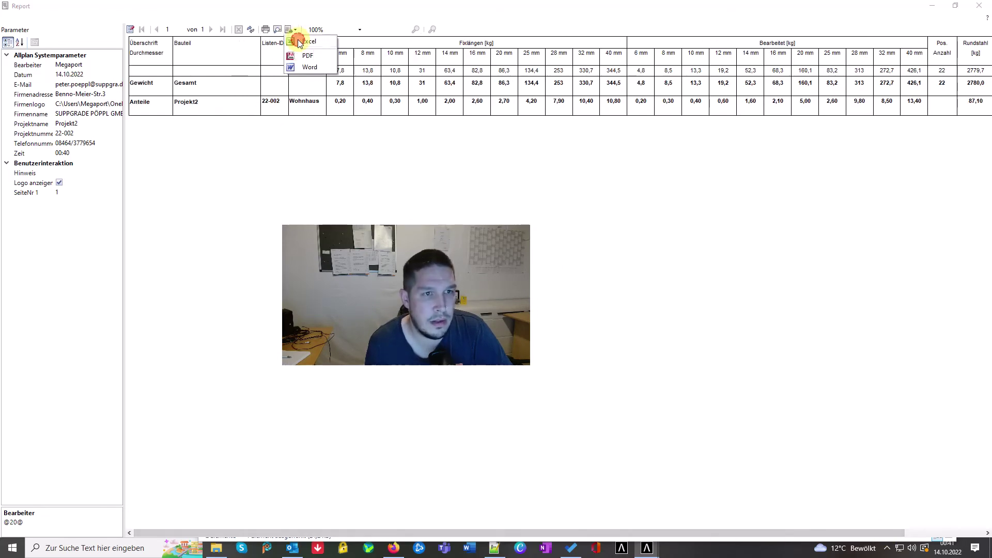
Step: Export the report to Excel as Projekt2.xlsx in Quellen, then close the report viewer
{"action": "left_click", "coordinate": [299, 43]}
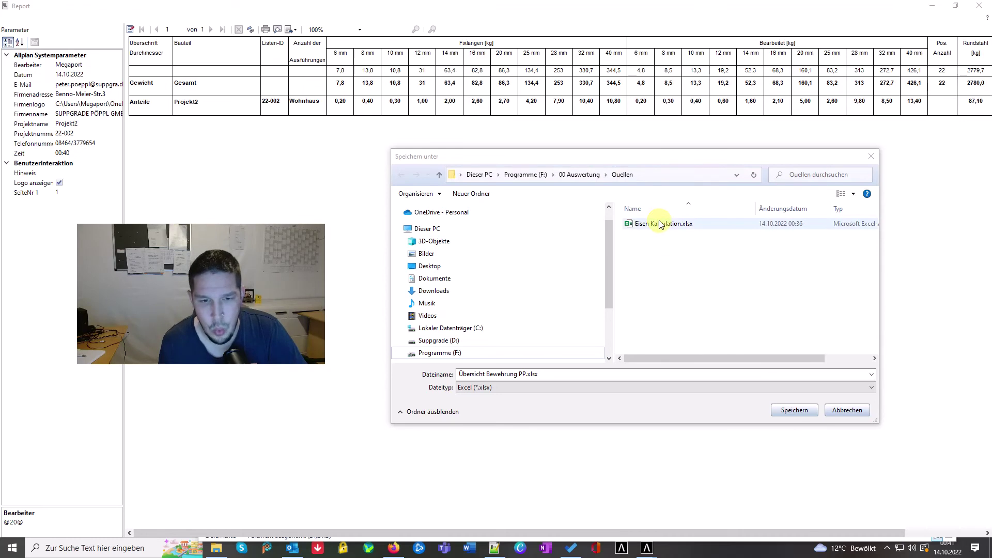
{"action": "left_click_drag", "start_coordinate": [525, 373], "coordinate": [441, 374]}
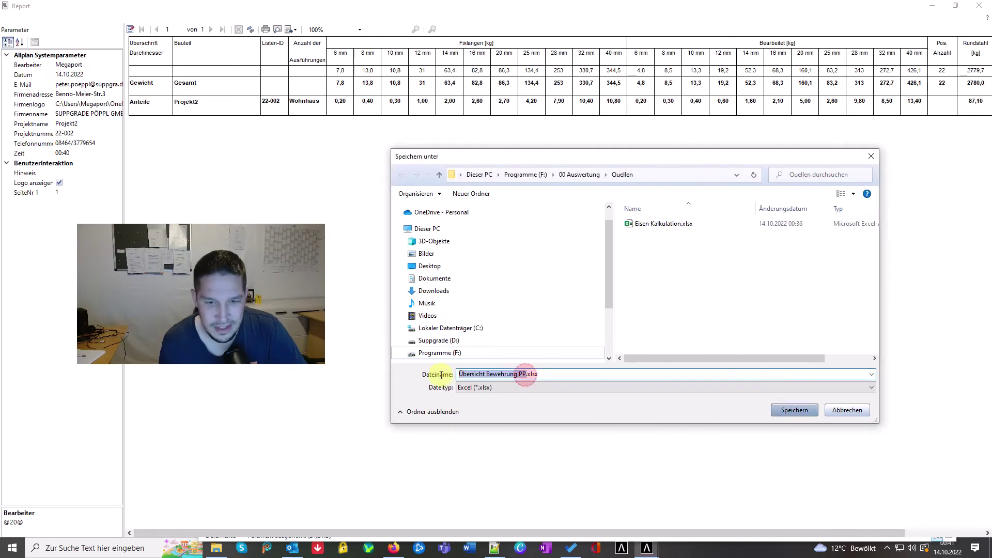
{"action": "type", "text": "Projekt0"}
{"action": "key", "text": "Return"}
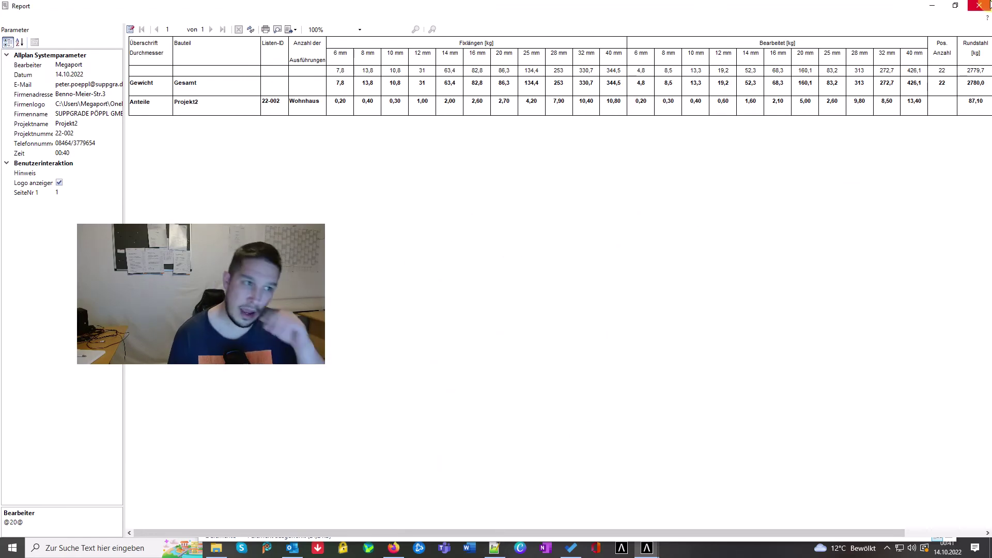
{"action": "left_click", "coordinate": [978, 5]}
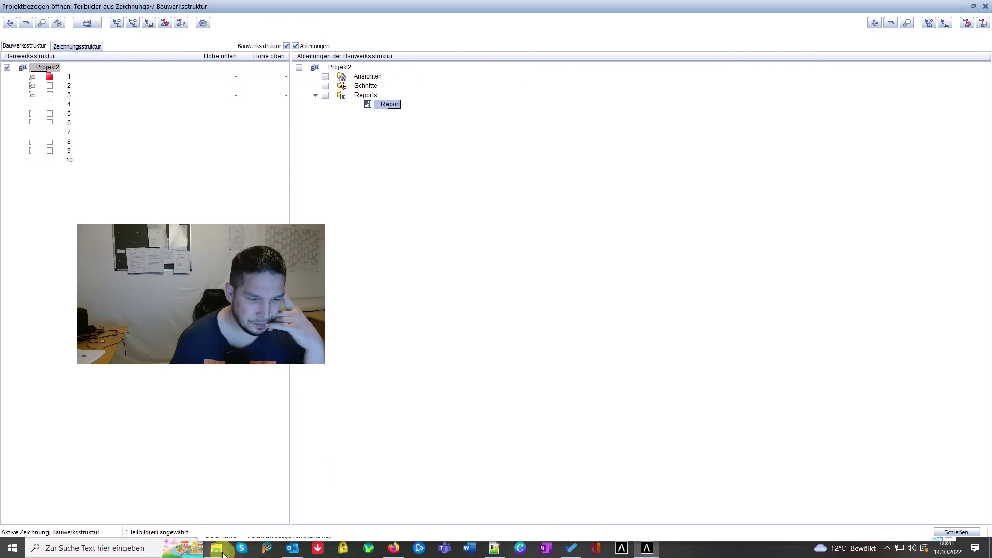
Step: Check the export in Quellen, then open Projekt Eisen Anteile.xlsx from 00 Auswertung
{"action": "key", "text": "alt+Tab"}
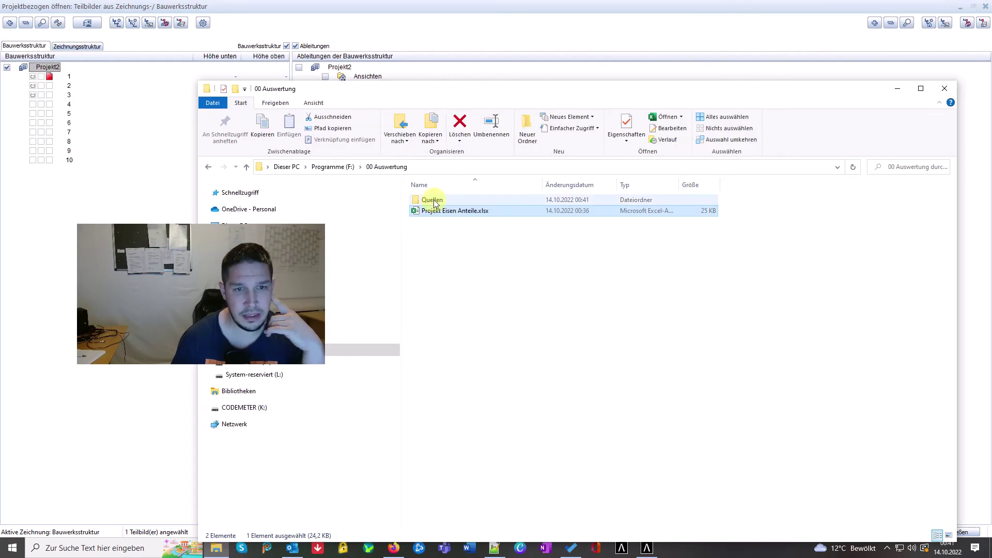
{"action": "double_click", "coordinate": [432, 199]}
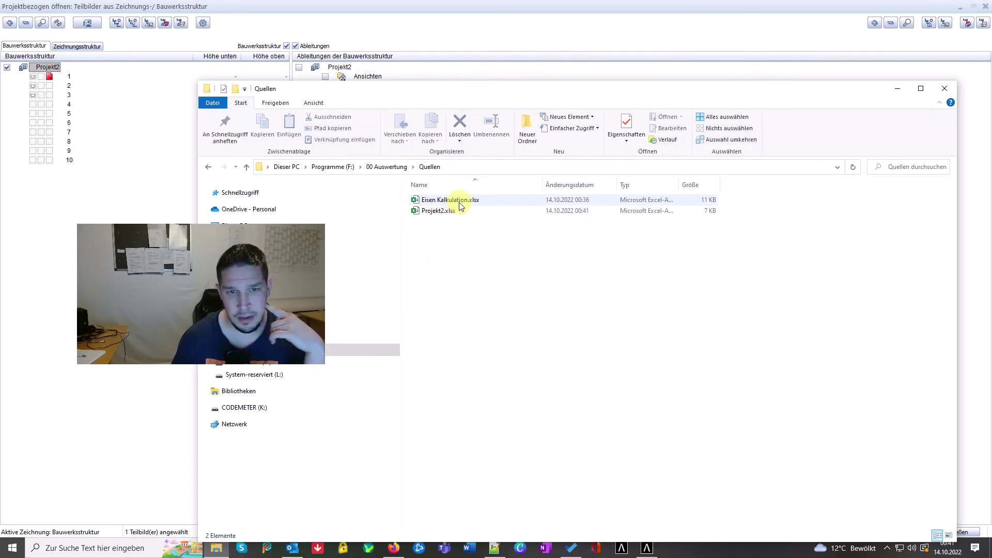
{"action": "left_click", "coordinate": [386, 167]}
{"action": "left_click", "coordinate": [466, 213]}
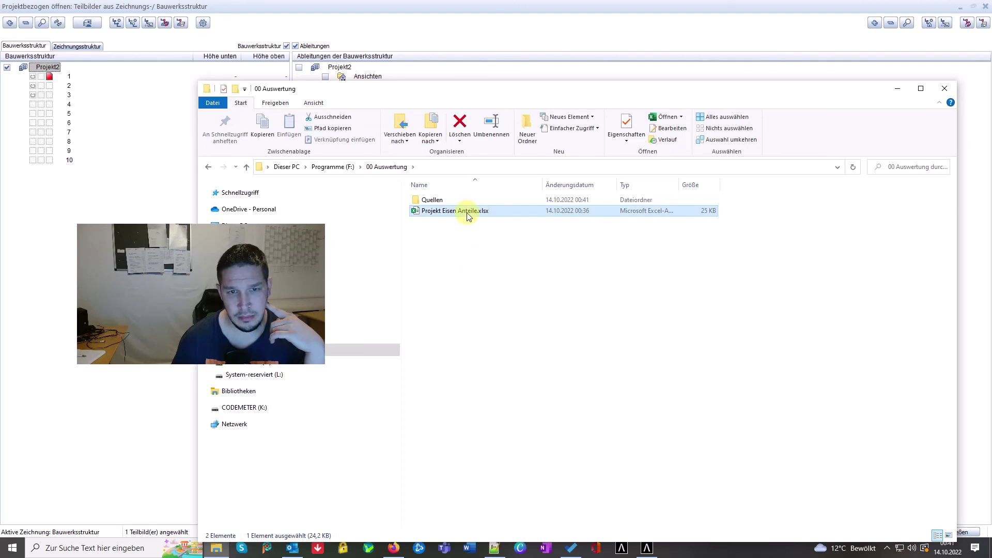
{"action": "double_click", "coordinate": [466, 211]}
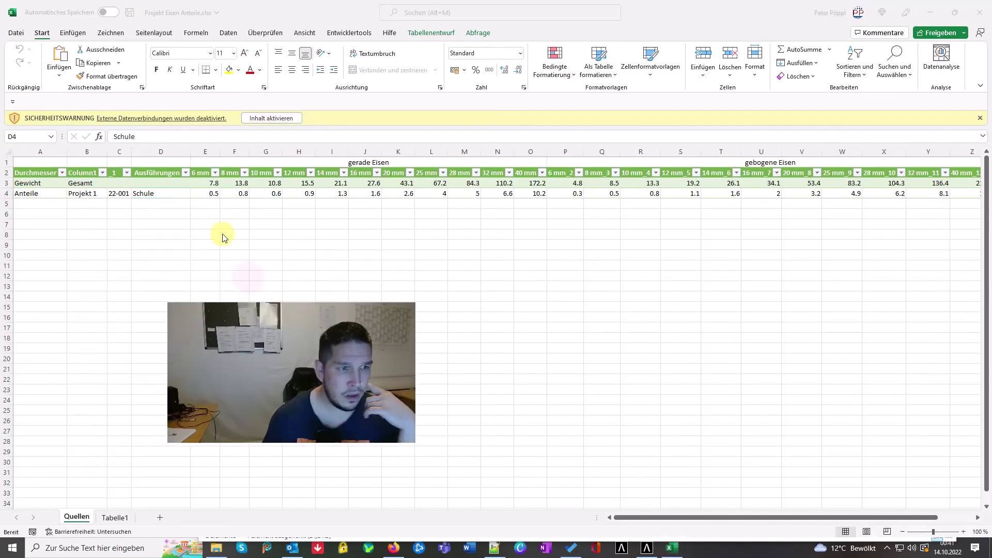
Step: Refresh the linked Quellen table, allowing the external connection, so Projekt2 appears in rows 5–6
{"action": "right_click", "coordinate": [170, 196]}
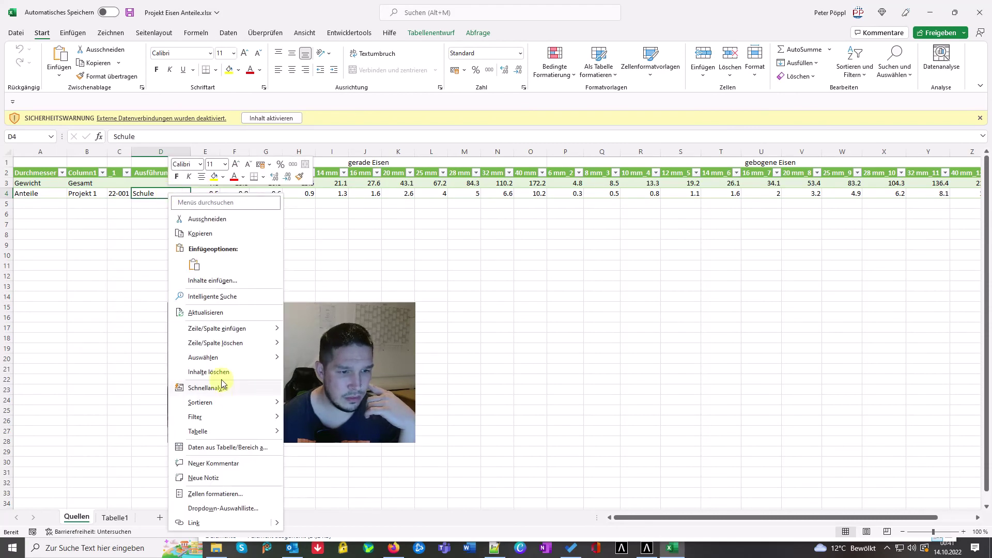
{"action": "left_click", "coordinate": [215, 313]}
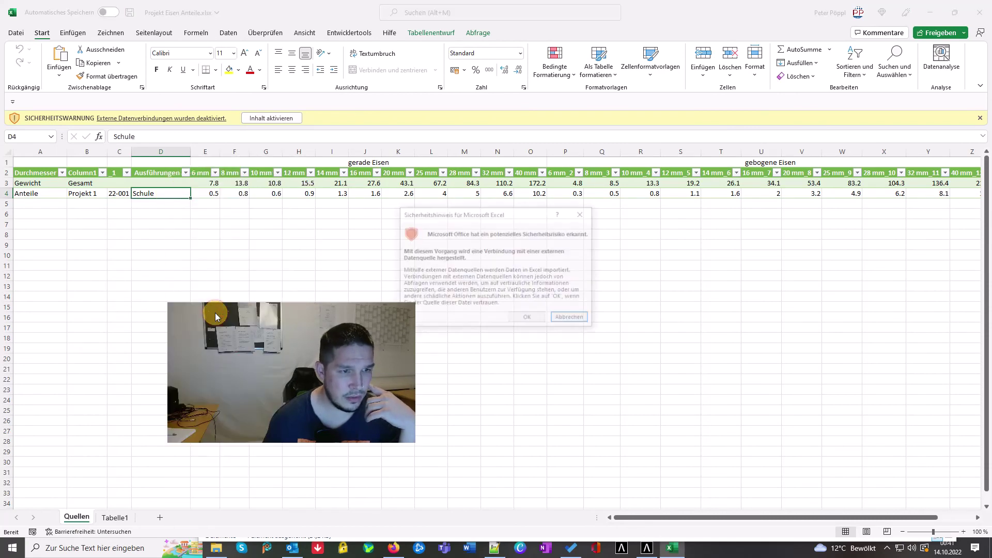
{"action": "left_click", "coordinate": [528, 317]}
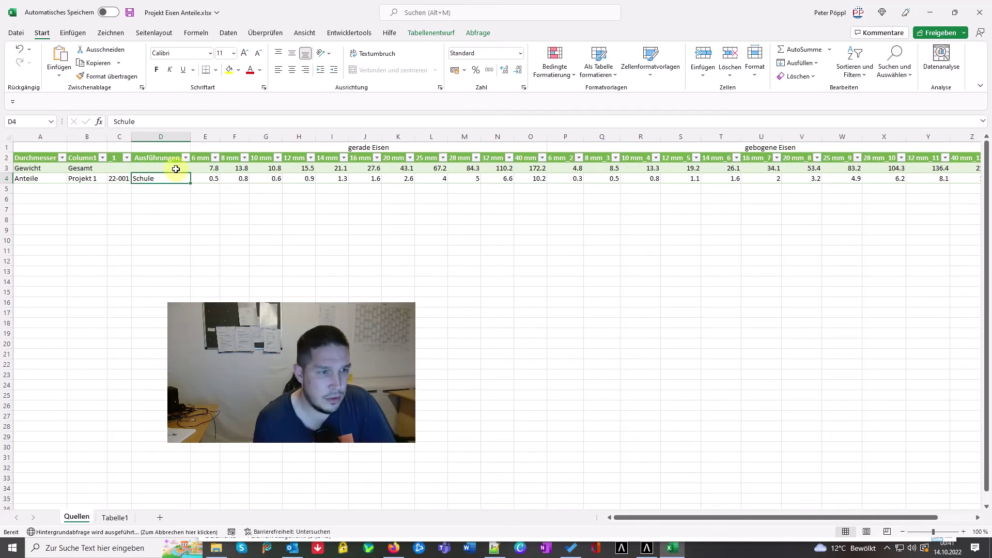
{"action": "right_click", "coordinate": [153, 180]}
{"action": "left_click", "coordinate": [191, 296]}
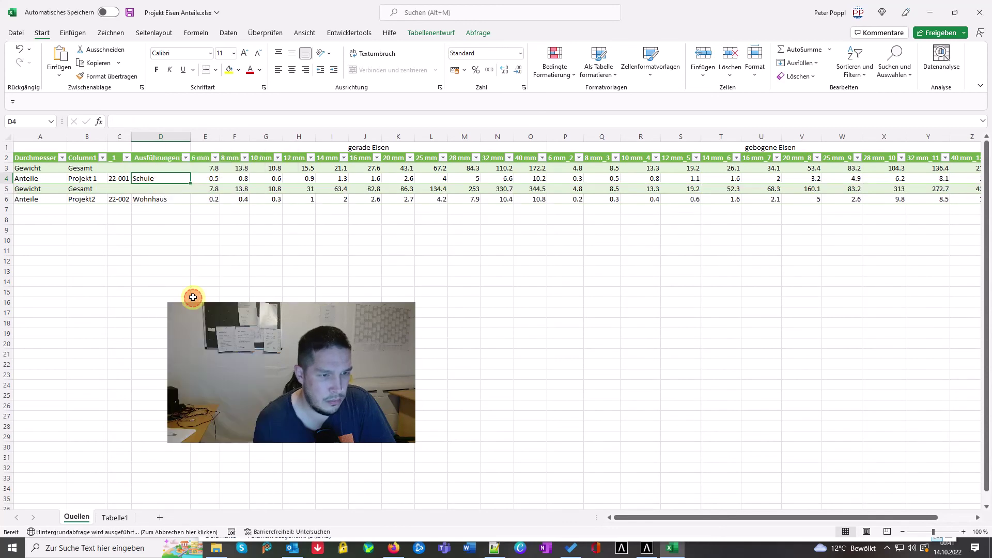
{"action": "left_click", "coordinate": [266, 243]}
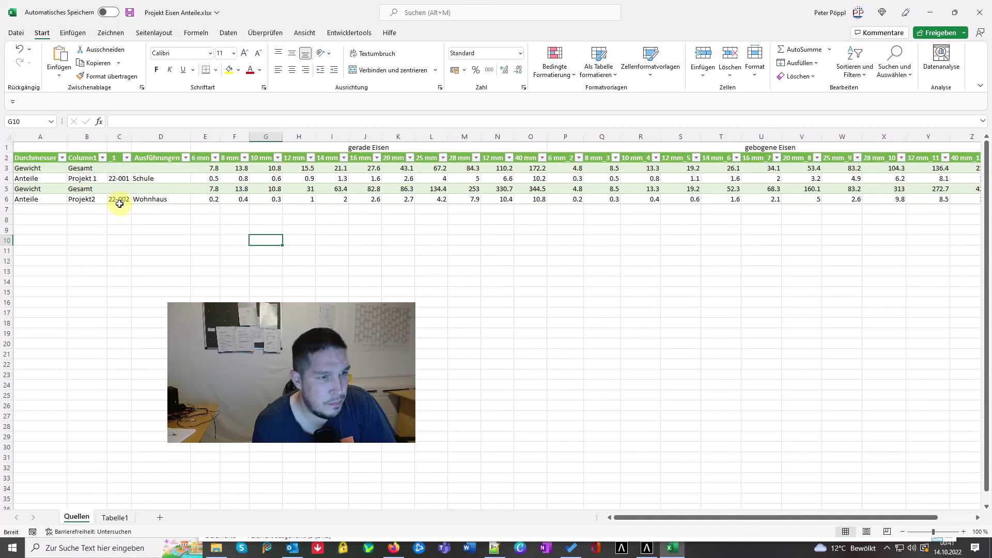
{"action": "left_click", "coordinate": [120, 202]}
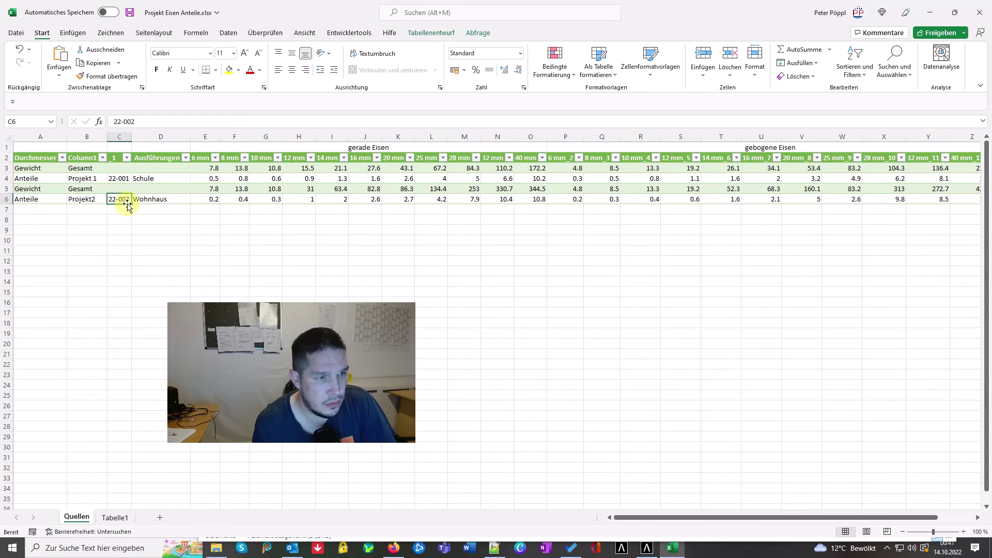
{"action": "left_click", "coordinate": [124, 182]}
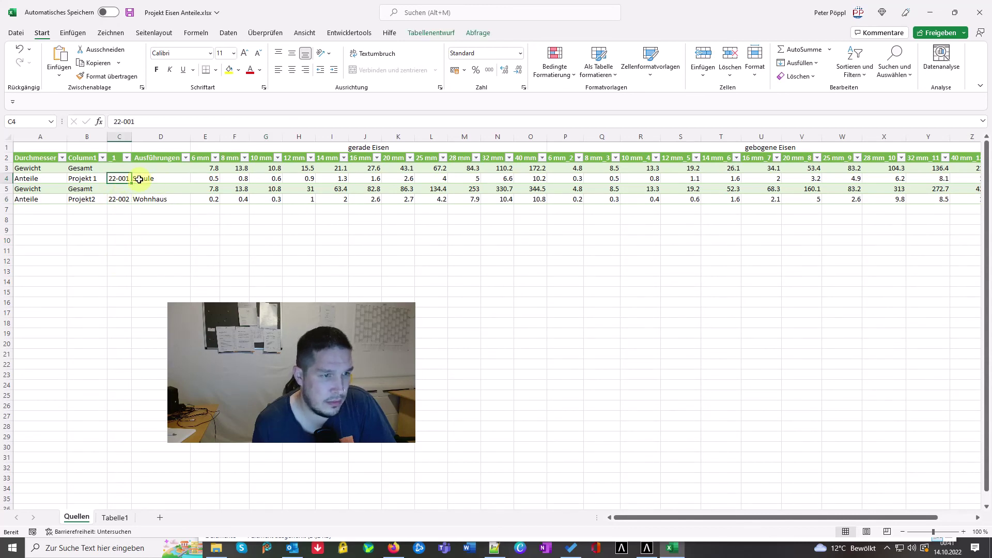
{"action": "left_click", "coordinate": [149, 202]}
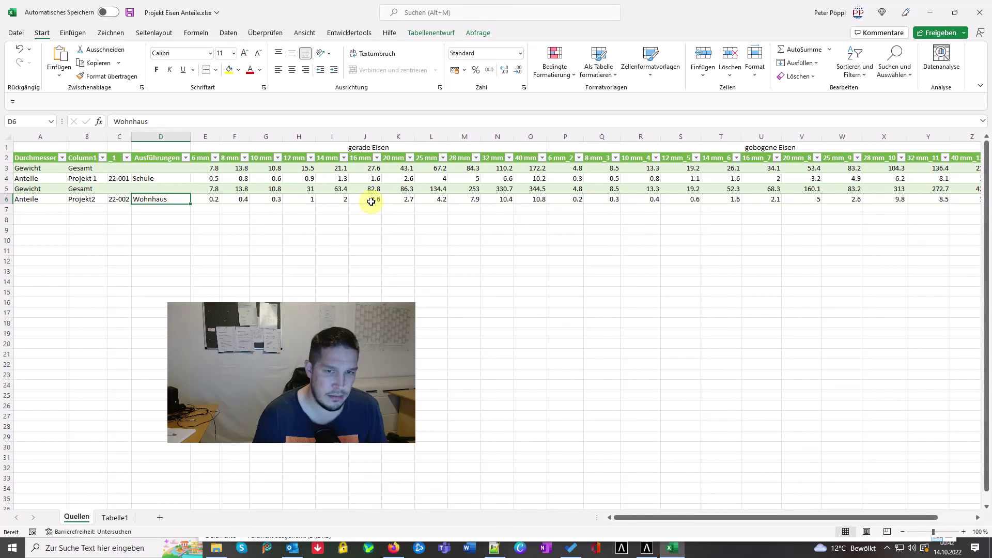
{"action": "left_click", "coordinate": [537, 201]}
{"action": "left_click", "coordinate": [537, 178]}
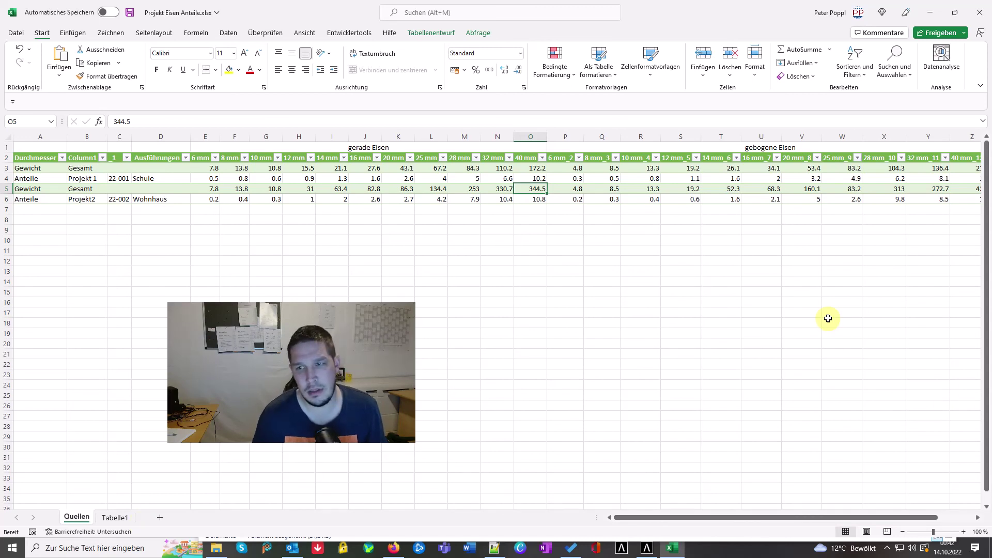
{"action": "mouse_move", "coordinate": [881, 517]}
{"action": "left_mouse_down"}
{"action": "mouse_move", "coordinate": [936, 514]}
{"action": "mouse_move", "coordinate": [728, 518]}
{"action": "left_mouse_up"}
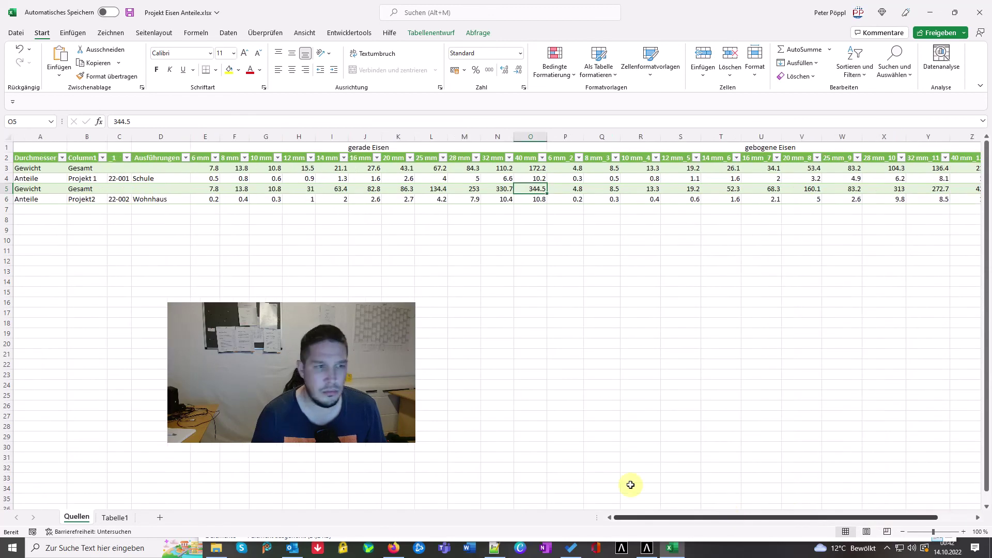